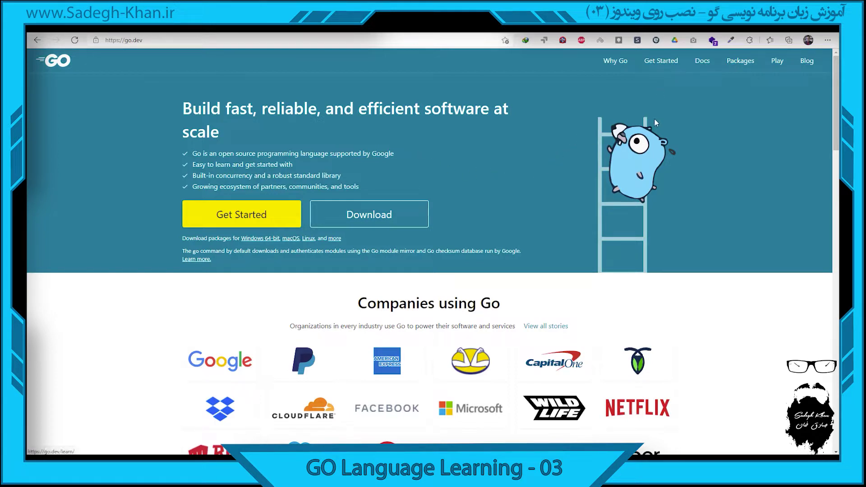
Step: Open Go's install documentation from the Get Started page and download the Windows installer go1.17.8.windows-amd64.msi
left_click(664, 66)
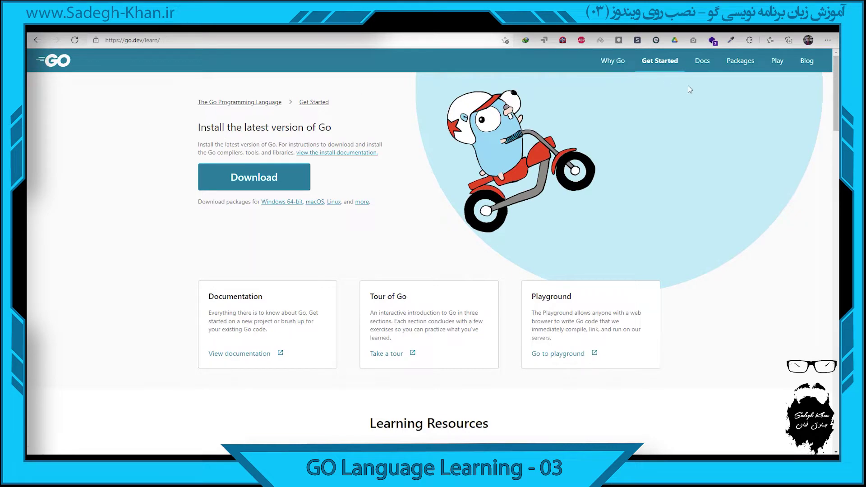
left_click(342, 154)
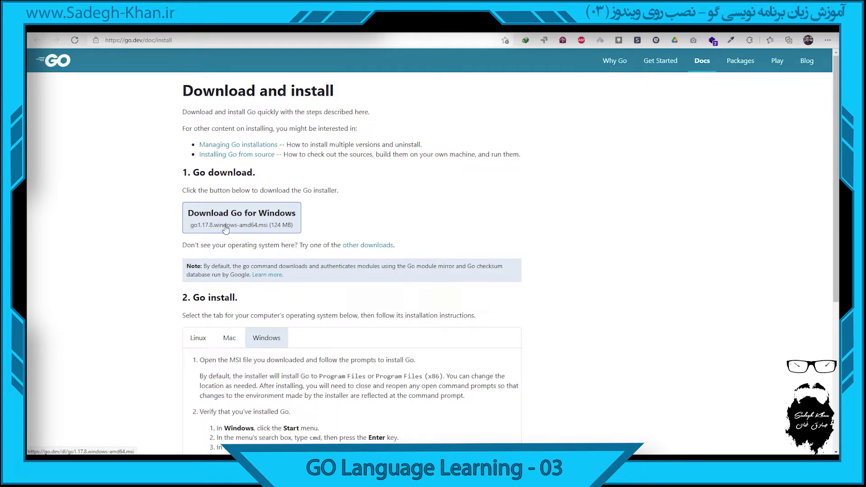
left_click(278, 227)
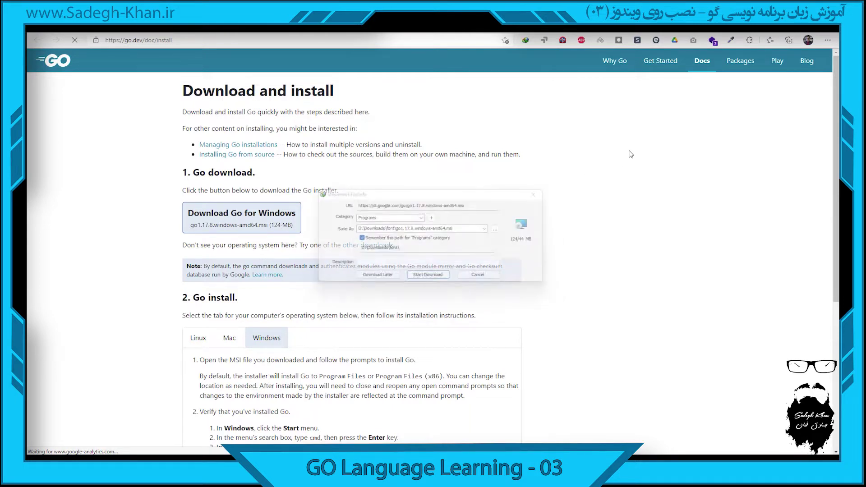
left_click(437, 277)
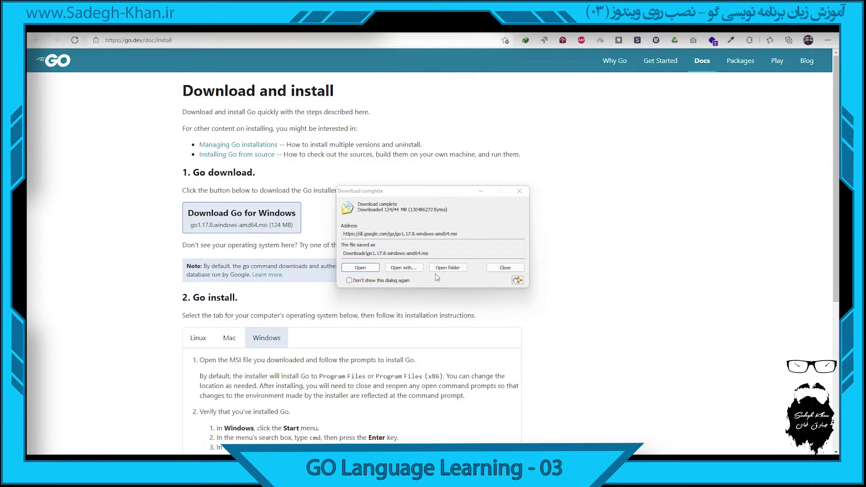
Step: Launch the downloaded Go 1.17.8 installer, continue past the license agreement, and start installing to C:\Program Files\Go\
left_click(360, 267)
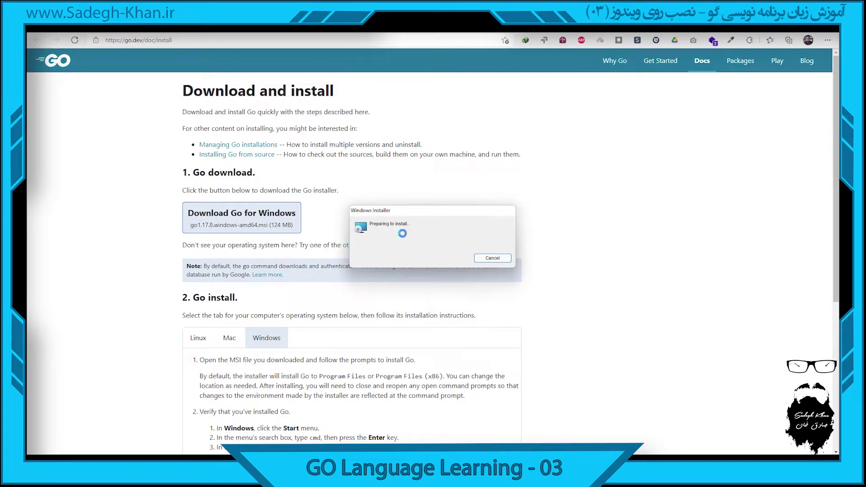
left_click(476, 308)
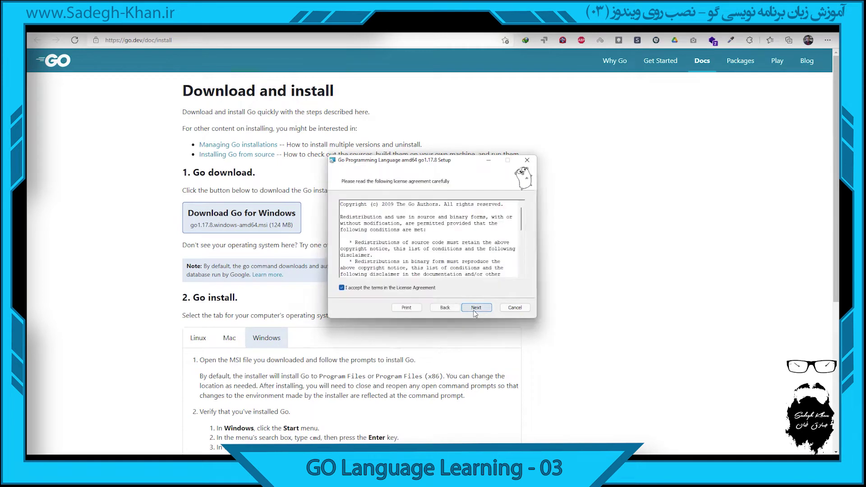
left_click(476, 308)
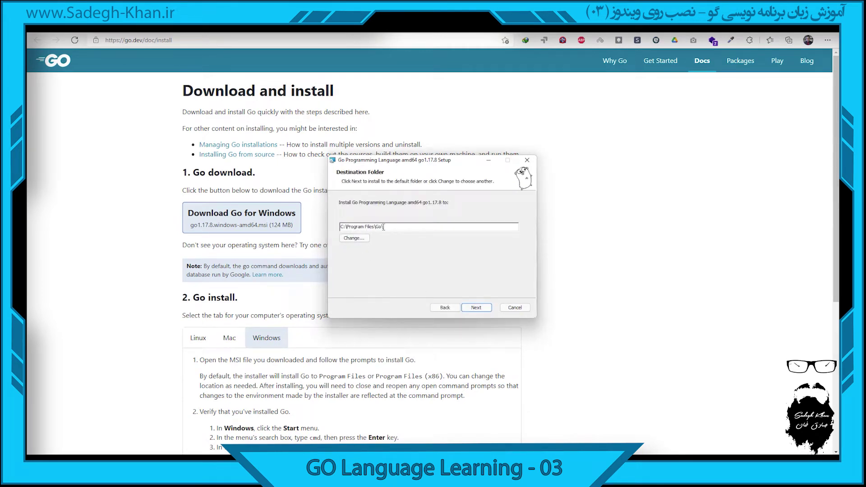
left_click(479, 309)
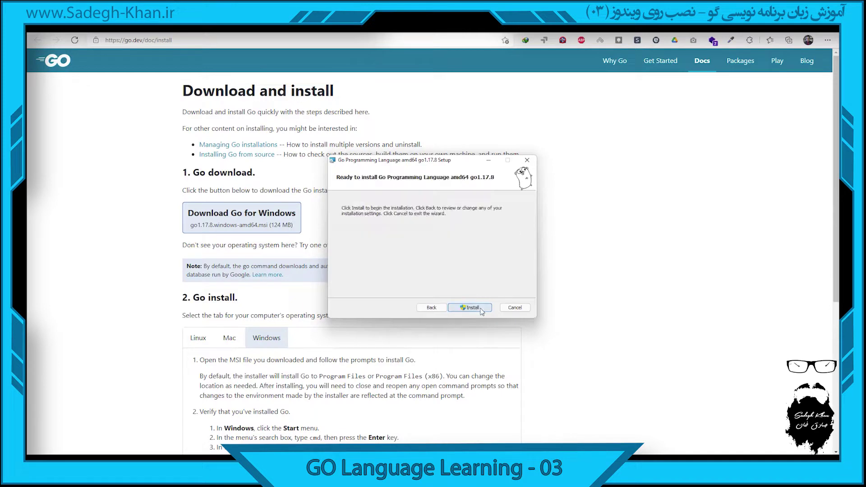
left_click(480, 309)
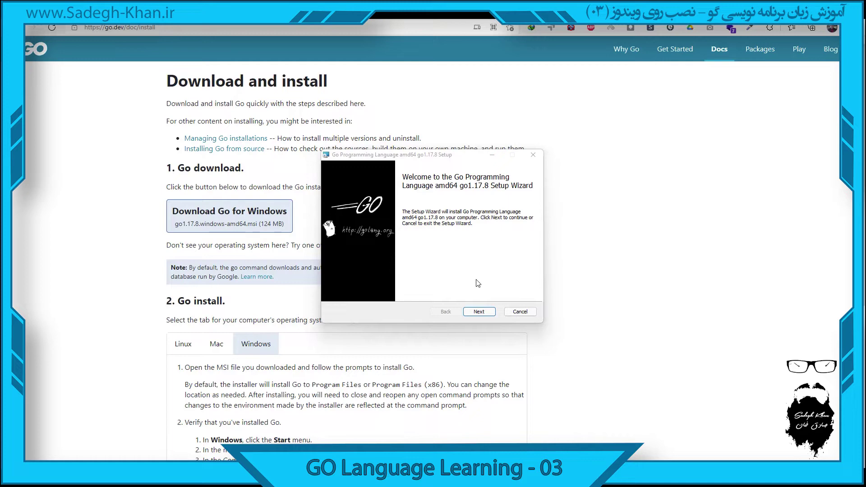
Step: Try to install Go 1.17.8 in the default destination folder, retrying past the conflict with another installation
left_click(479, 311)
left_click(481, 311)
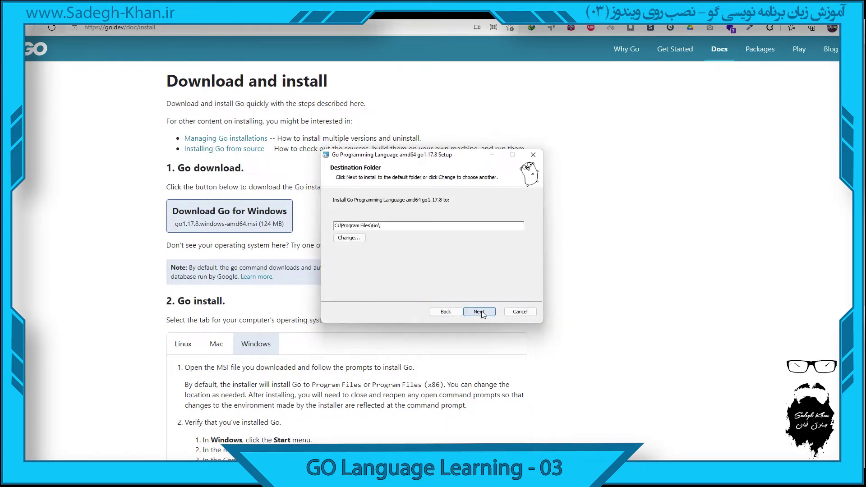
left_click(480, 313)
left_click(481, 312)
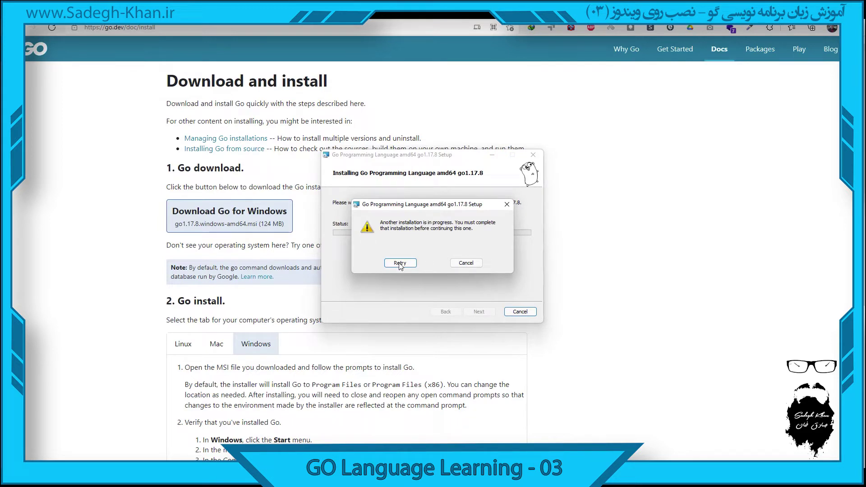
left_click(400, 264)
left_click(400, 263)
left_click(399, 263)
left_click(400, 263)
Step: End the Windows installer app's task in Task Manager and clear the Windows Security notification
key("ctrl+shift+Escape")
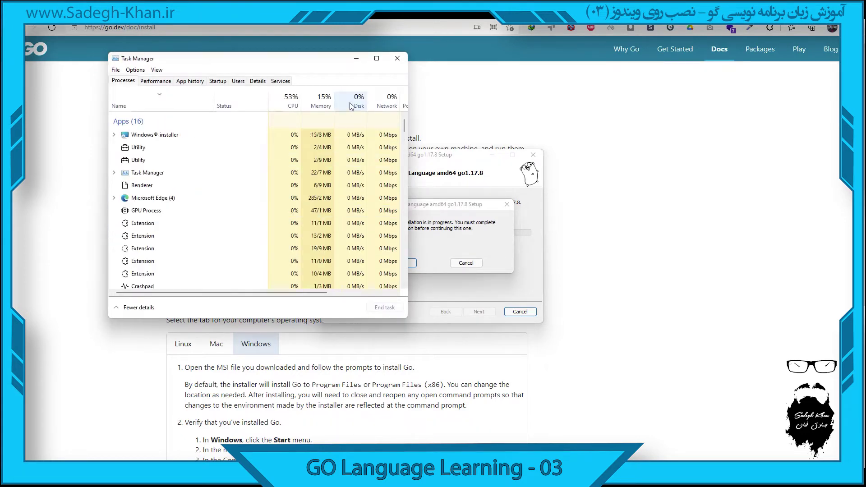
left_click_drag(333, 64, 273, 152)
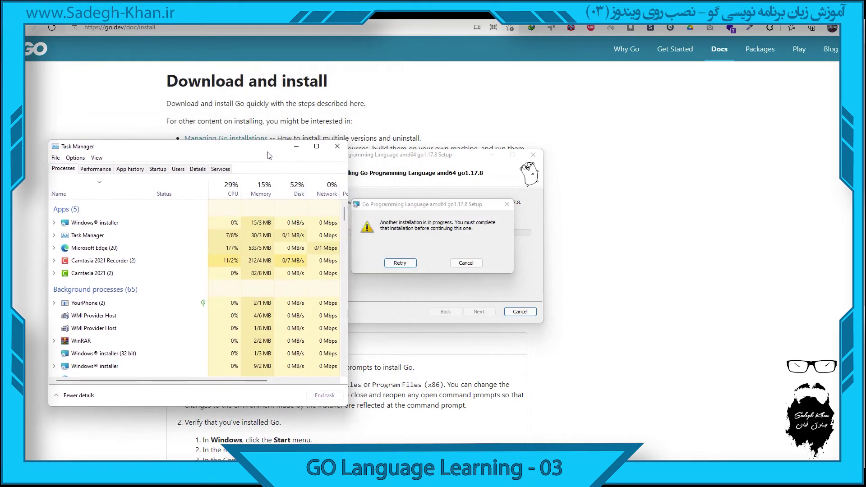
left_click(53, 223)
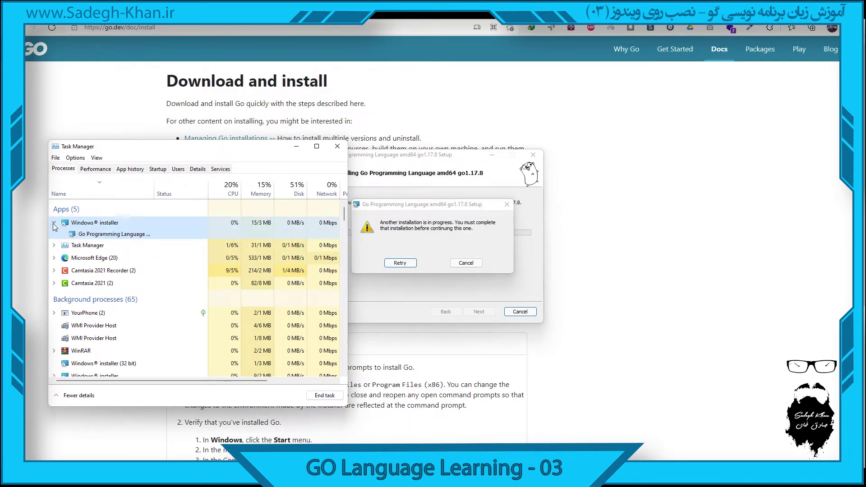
left_click(54, 224)
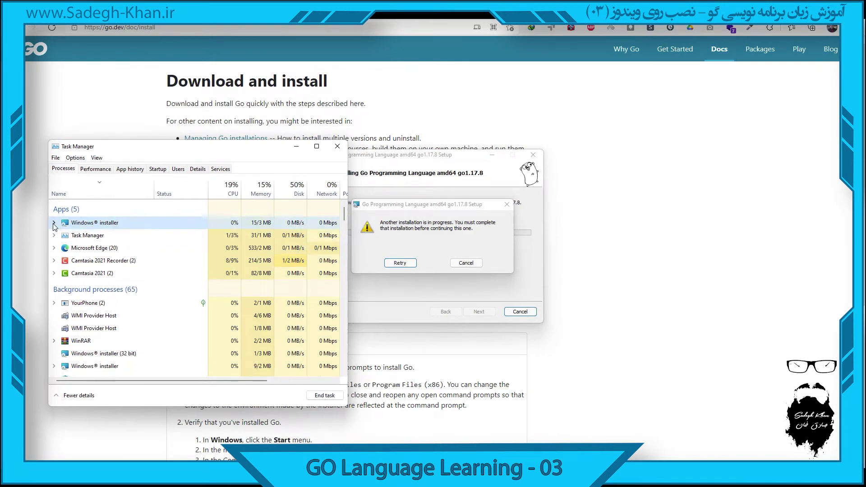
right_click(102, 228)
left_click(119, 241)
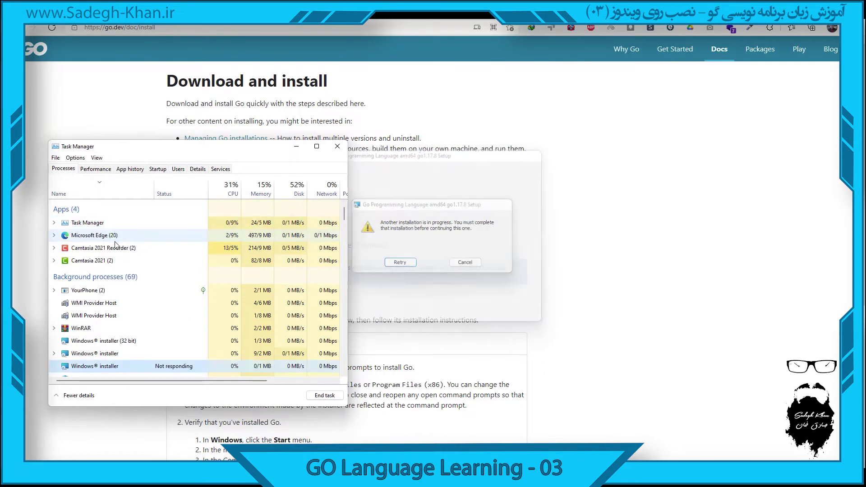
left_click(499, 274)
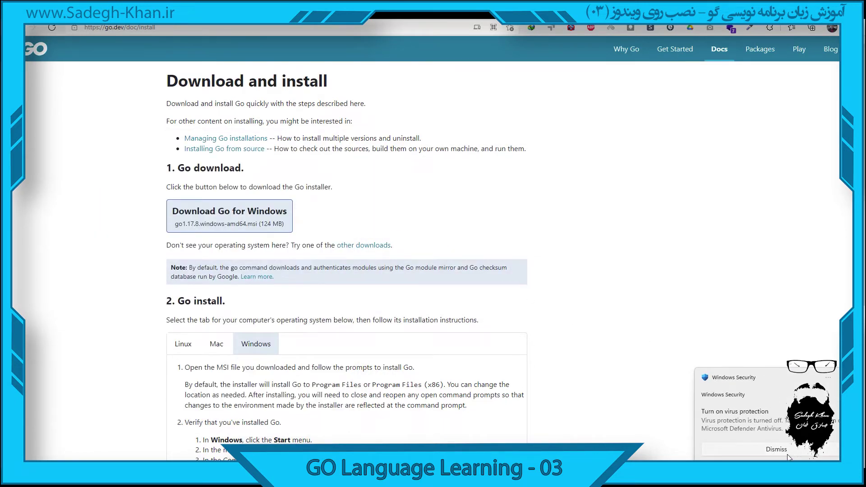
left_click(836, 384)
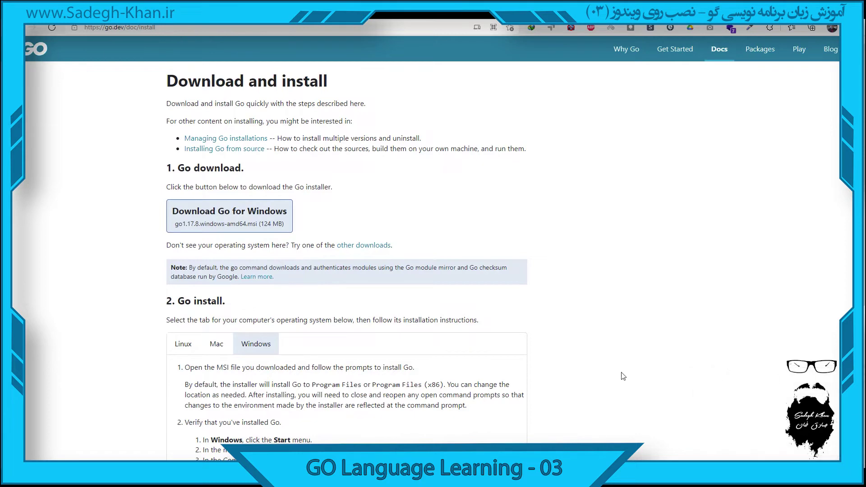
Step: Relaunch the go1.17.8.windows-amd64 installer from the Downloads folder in File Explorer, then close the folder window
key("super")
type("file")
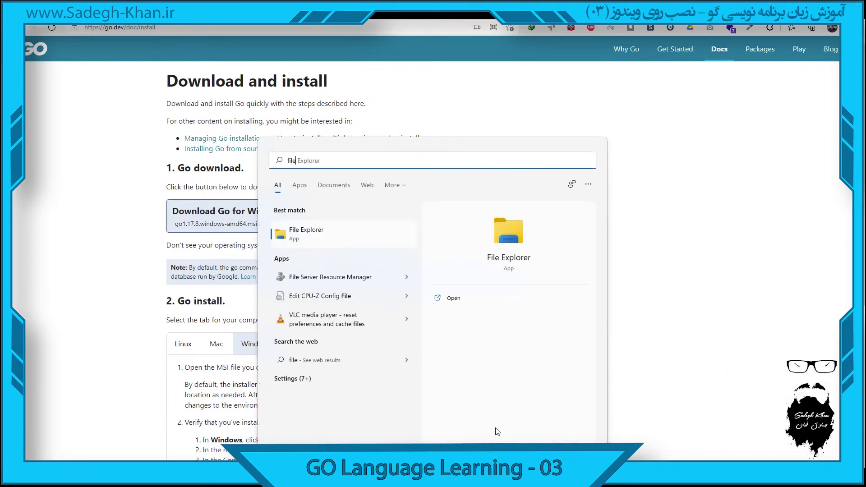
key("Return")
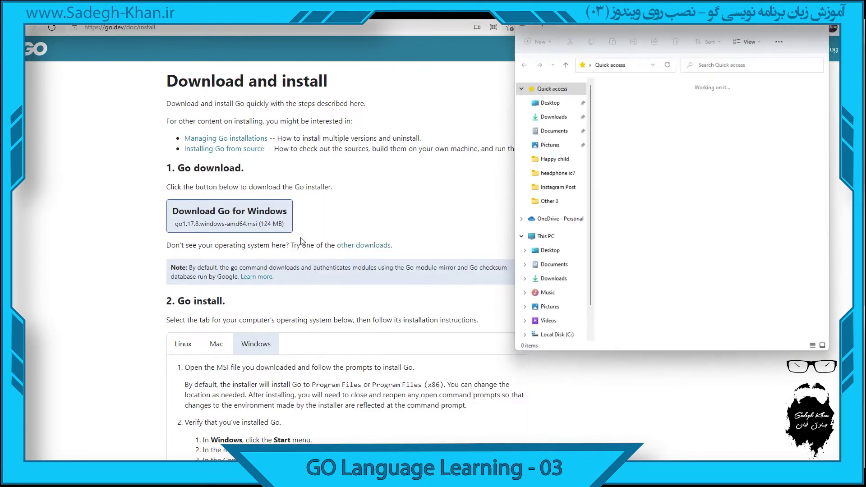
left_click(558, 120)
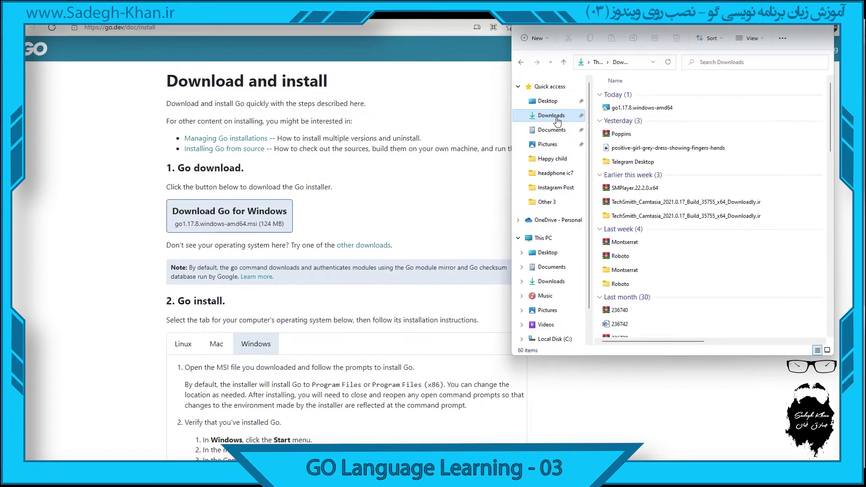
double_click(641, 108)
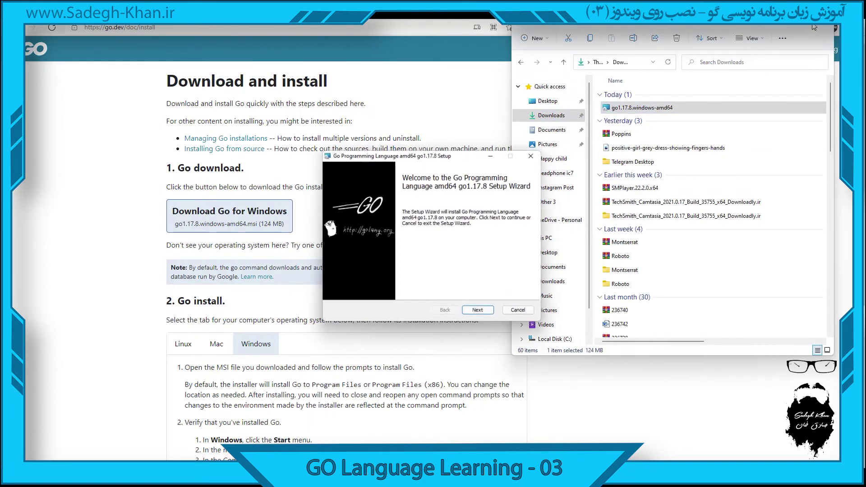
left_click(814, 27)
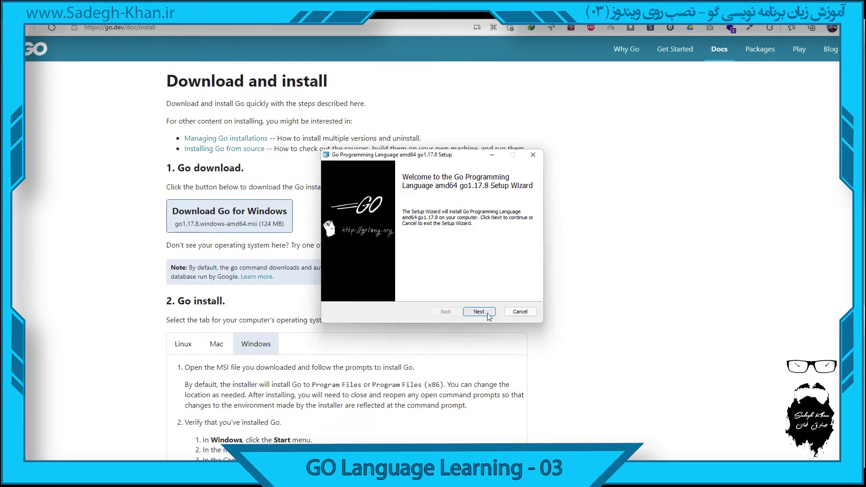
Step: Try the Go 1.17.8 installation again with the default options, retry it several times, and cancel it
left_click(479, 311)
left_click(479, 311)
left_click(479, 312)
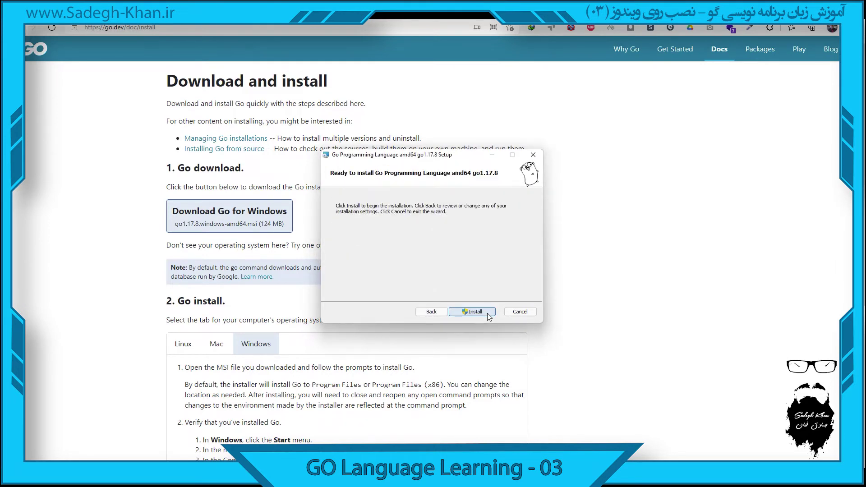
left_click(487, 314)
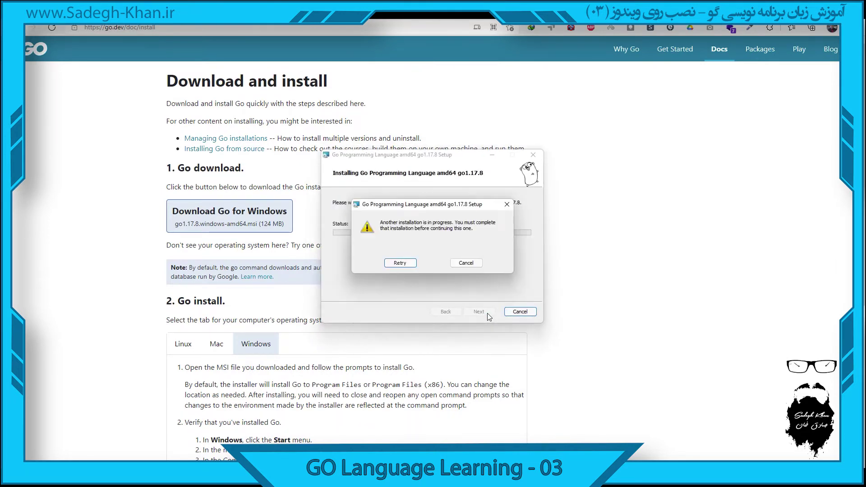
left_click(405, 263)
left_click(405, 262)
left_click(391, 264)
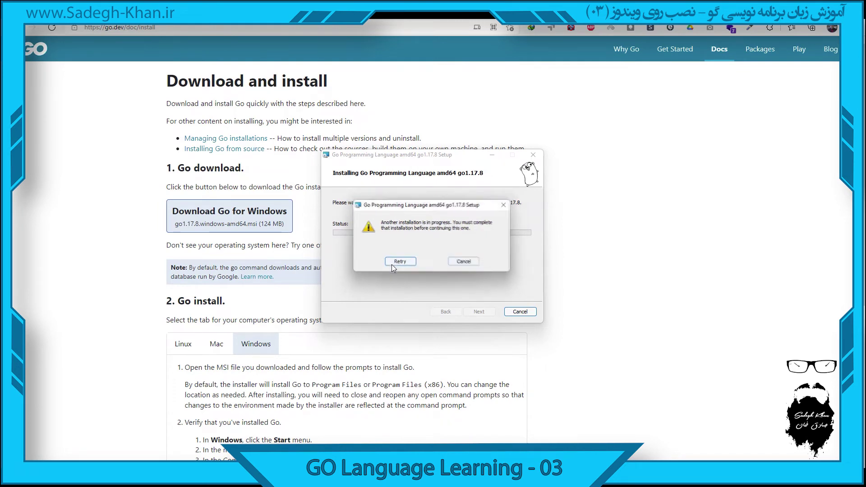
left_click(467, 263)
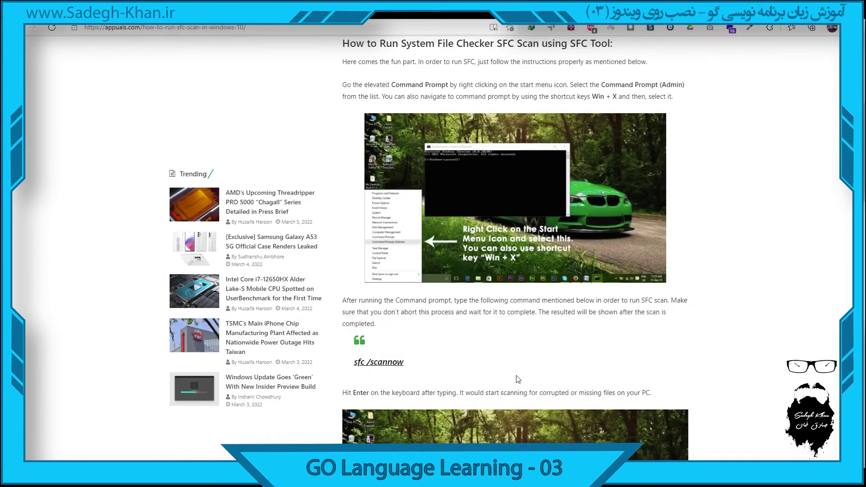
Step: Review the article's instructions for running a System File Checker scan with sfc /scannow
scroll(445, 340, "down", 4)
scroll(445, 339, "up", 2)
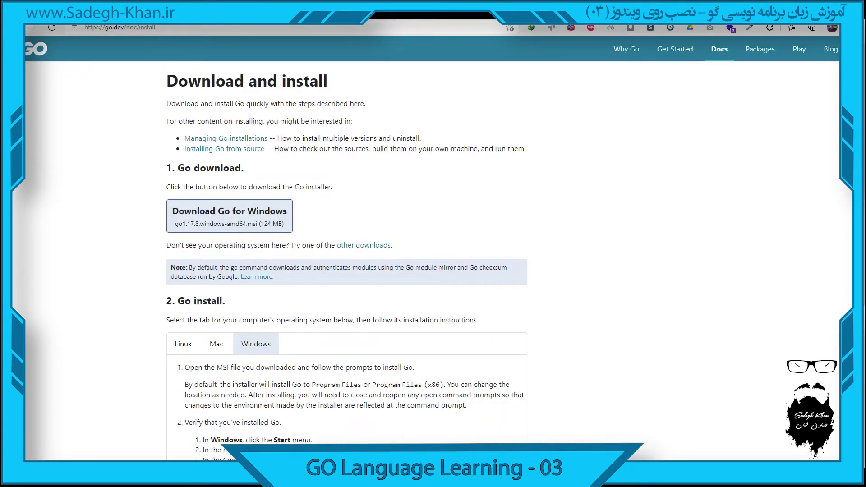
Step: Install Go 1.17.8 through the setup wizard with the default options and finish the wizard
left_click(477, 313)
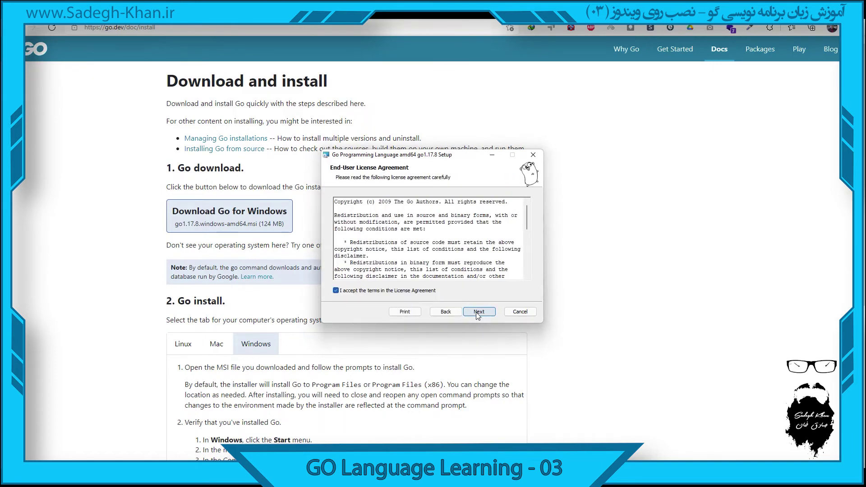
left_click(477, 312)
left_click(477, 312)
left_click(477, 312)
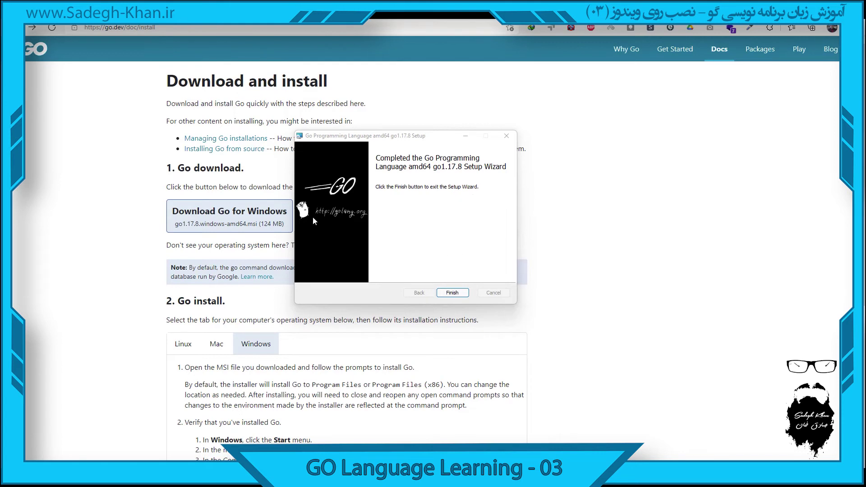
left_click(453, 293)
Step: Open Command Prompt and move its window clear of the Go verification instructions
scroll(321, 293, "down", 4)
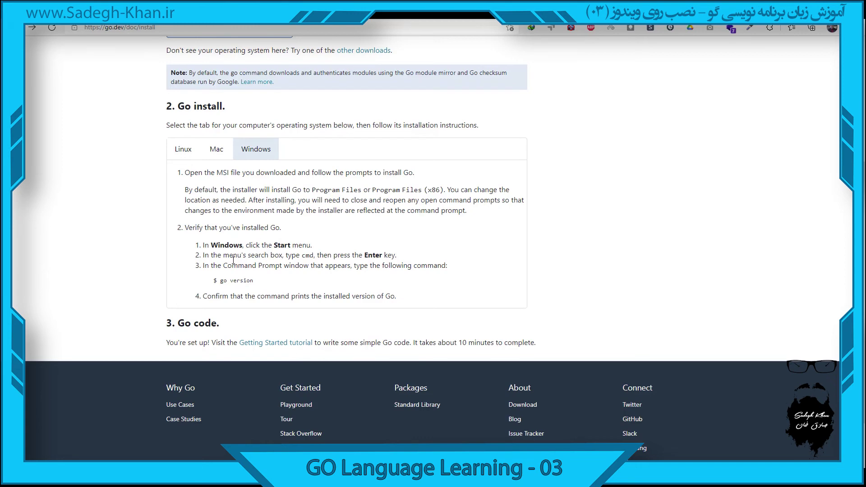
key("super")
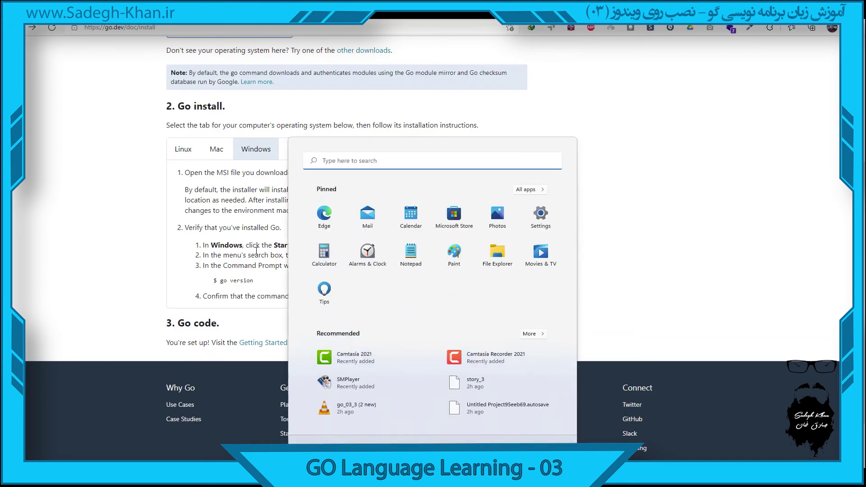
type("cmd")
key("Return")
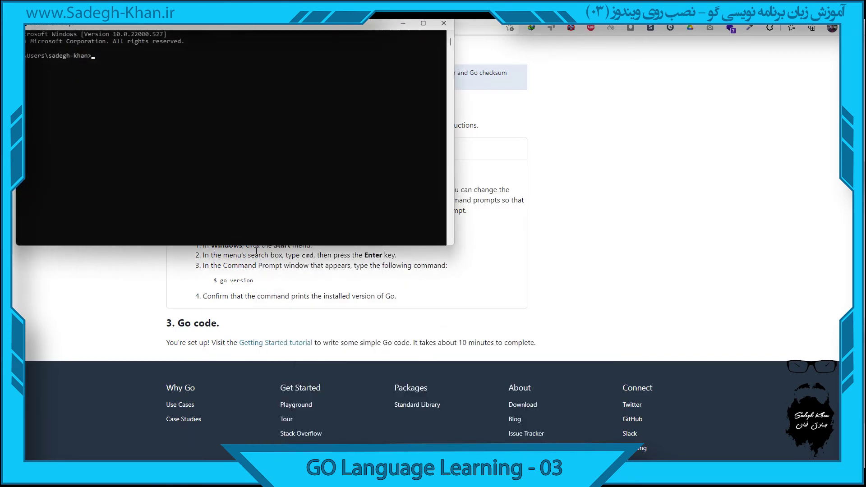
left_click_drag(324, 28, 710, 104)
left_click(645, 166)
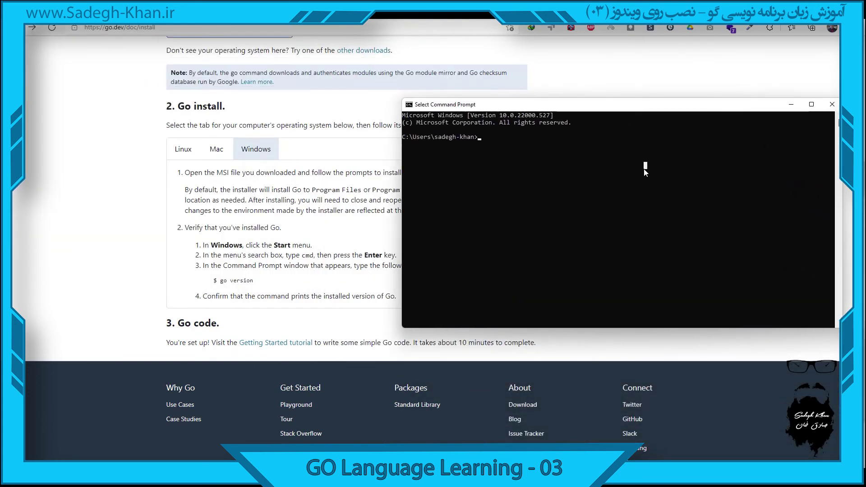
Step: Check the installed Go release by running go version in Command Prompt, then reposition the window
type("go version")
key("Return")
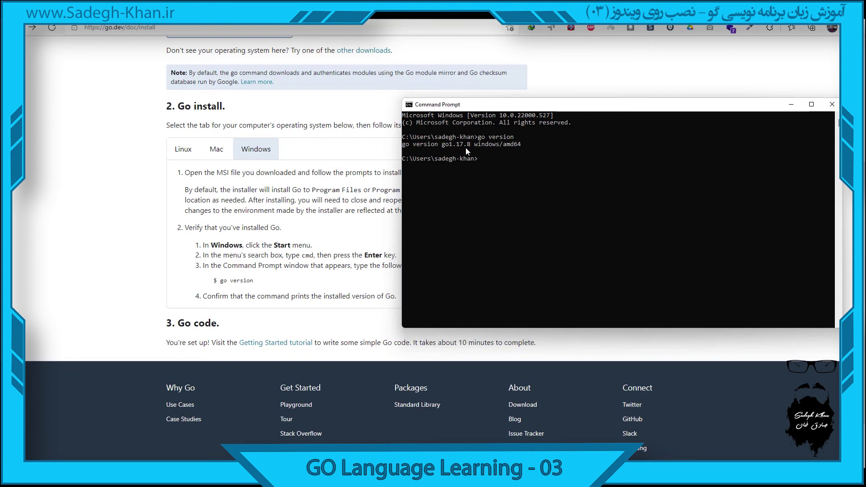
left_click_drag(522, 109, 447, 101)
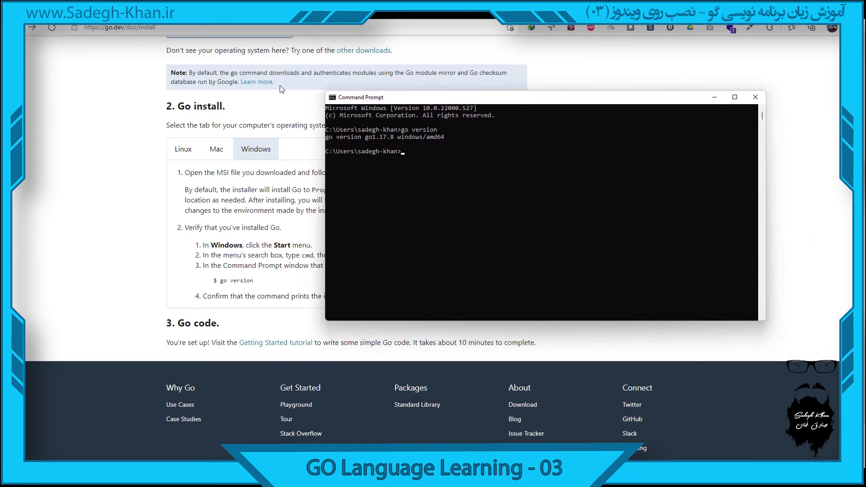